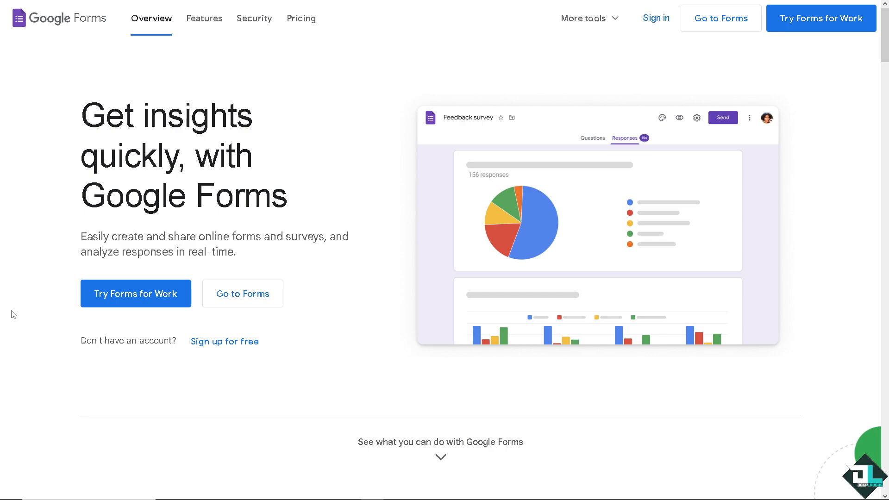
- Start the free account sign-up for Google Forms
click(220, 349)
click(240, 403)
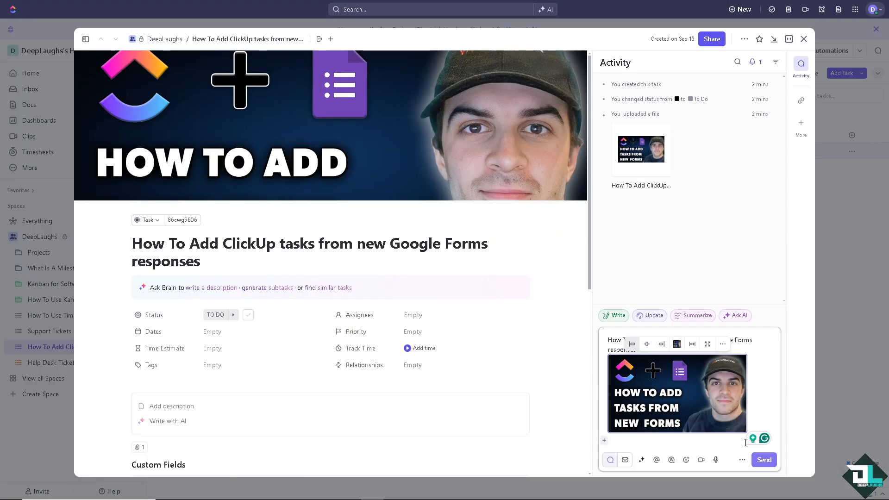
- Switch to the ClickUp task and post the prepared comment with its title text and thumbnail image
click(765, 461)
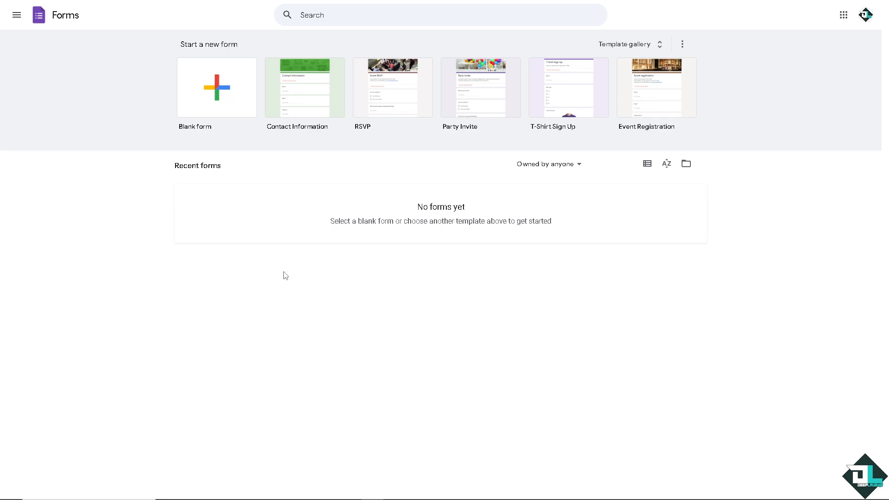
- Create a Google Form from the Contact Information template, entering "How To Add ClickUp tasks from new Google Forms responses" as title and description
click(306, 98)
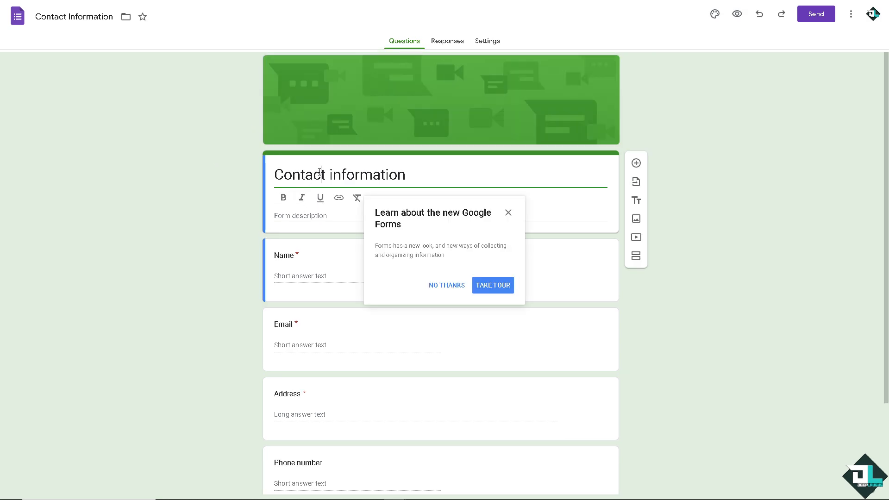
drag(430, 171, 245, 175)
text(How To Add ClickUp tasks from new Google Forms responses)
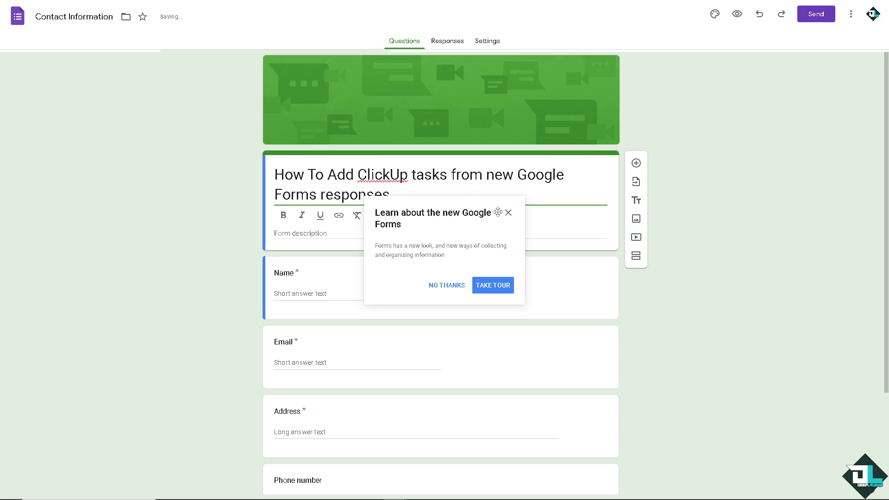
click(508, 214)
click(281, 233)
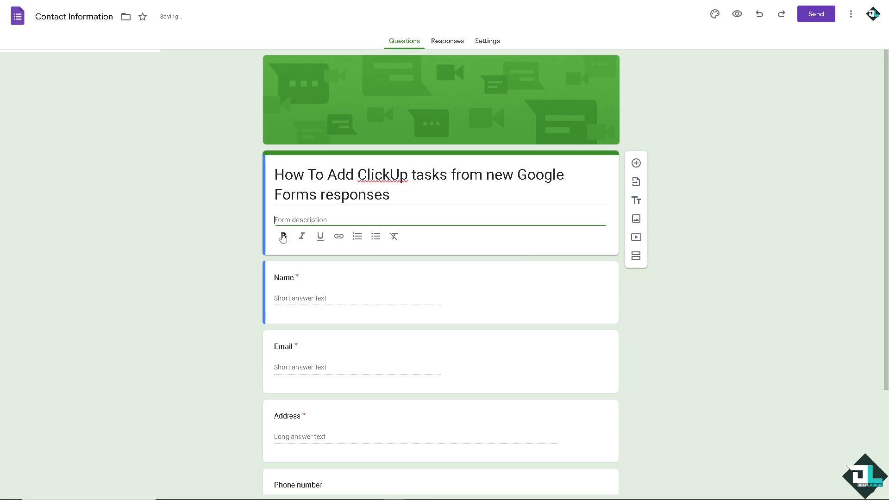
text(How To Add ClickUp tasks from new Google Forms responses)
- Replace the form's title with "DeepLaughs Form Responses"
drag(394, 196, 258, 174)
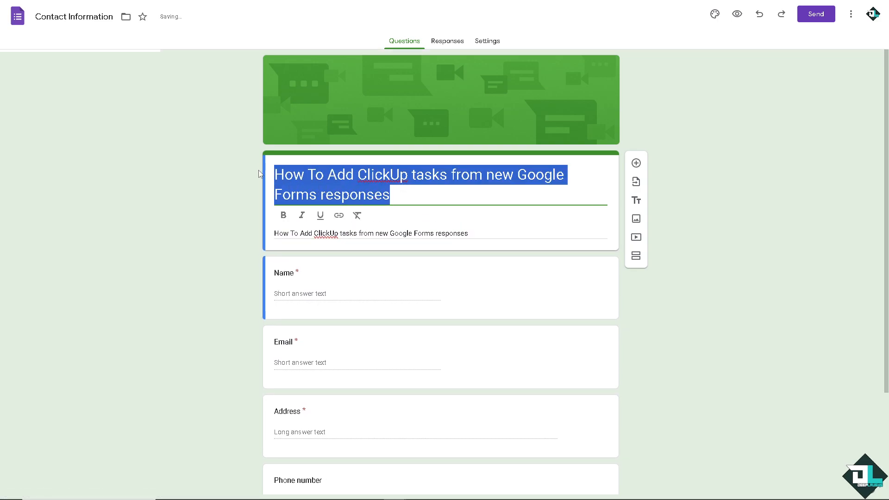
text(DeepLaughs)
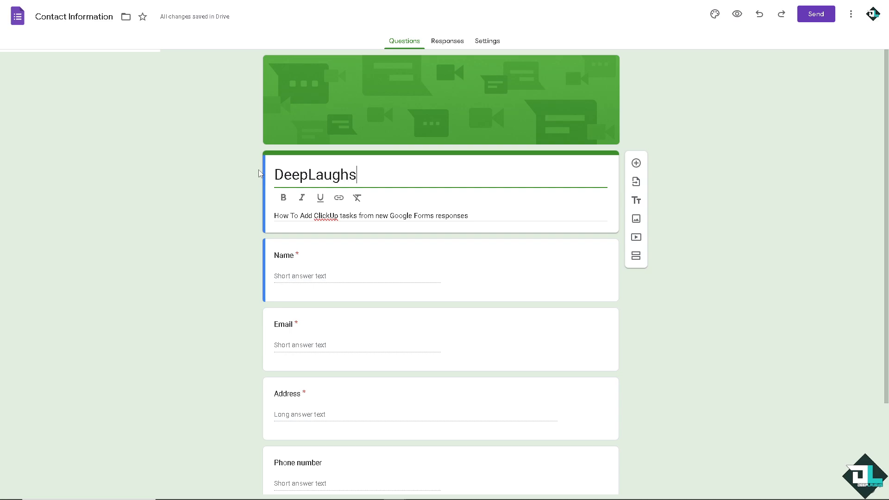
text( For)
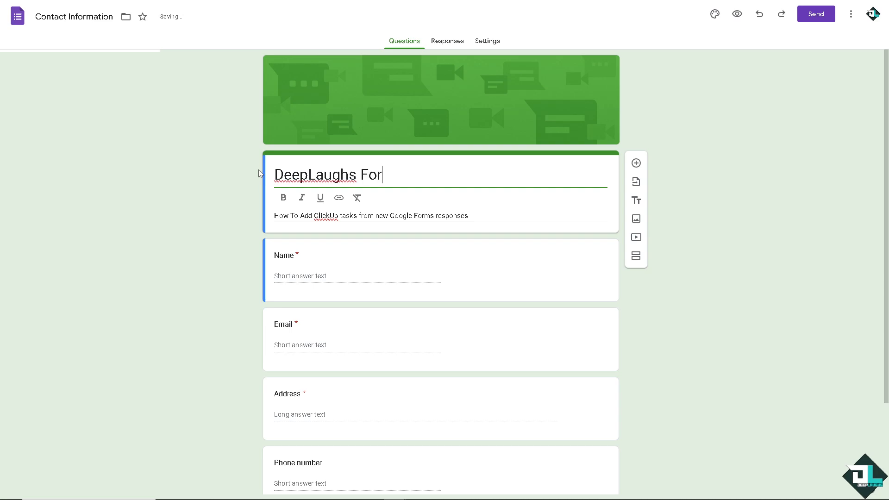
text(ms Response)
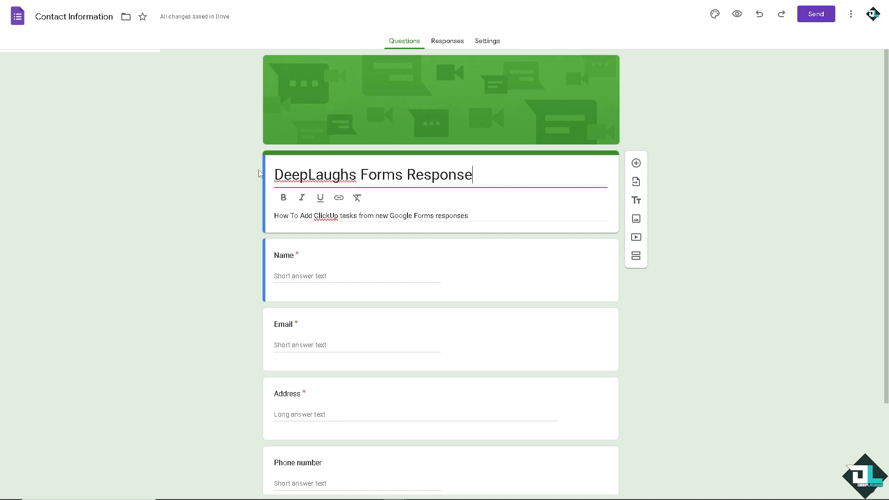
click(393, 176)
key(Delete)
click(477, 175)
text(s)
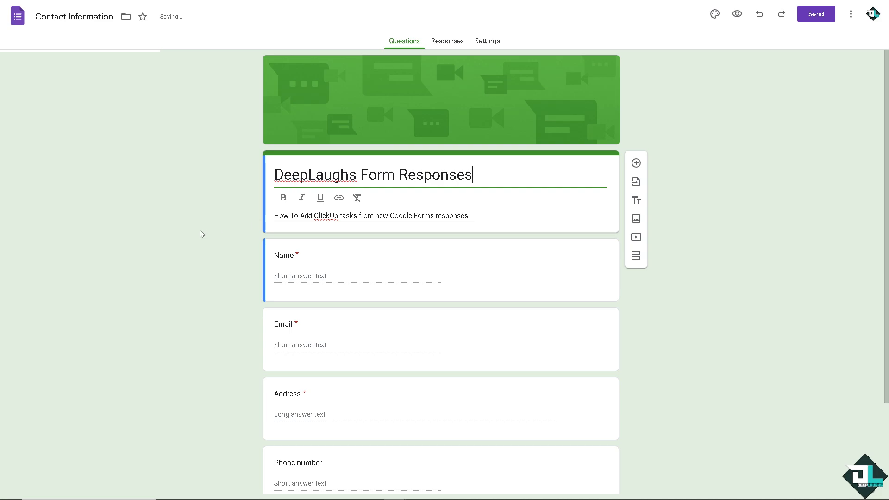
click(193, 219)
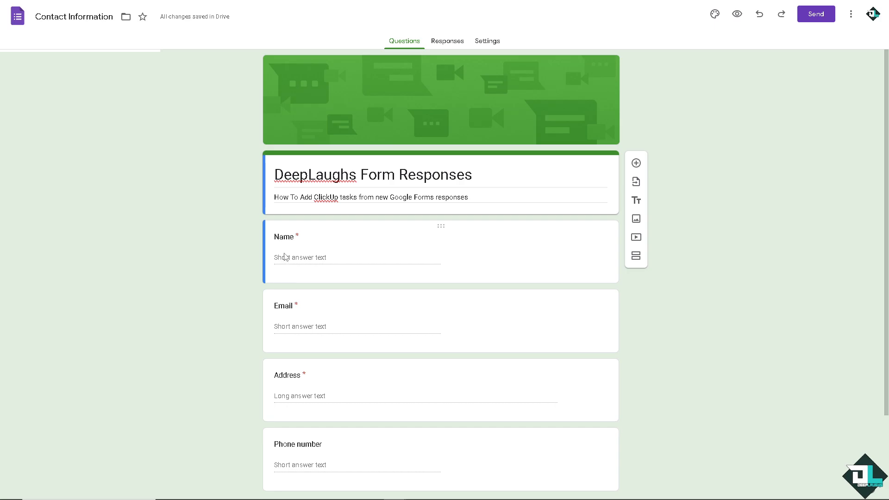
- Insert the "How to add tasks from new forms" thumbnail image above the Name question and open the form's sending options
scroll(363, 328, down, 3)
scroll(357, 329, up, 3)
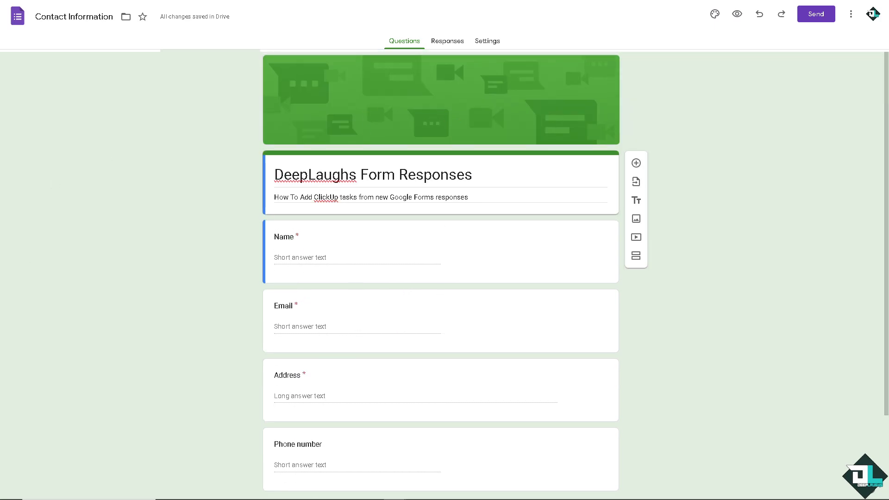
click(636, 218)
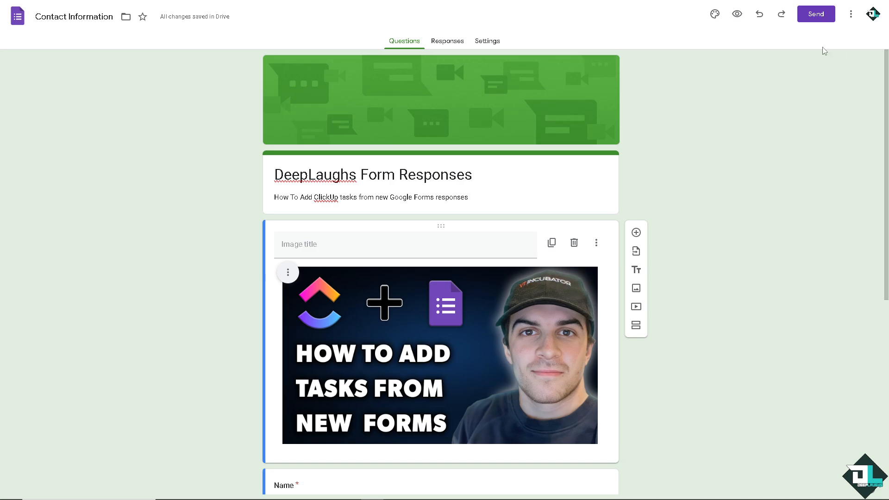
click(823, 18)
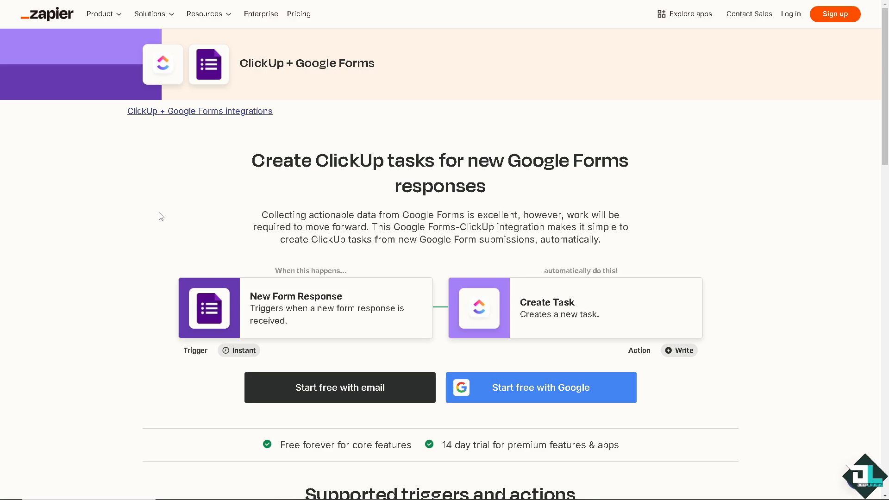
- Log in to Zapier and rename the untitled Zap "How To Add ClickUp tasks from new Google Forms responses"
click(787, 17)
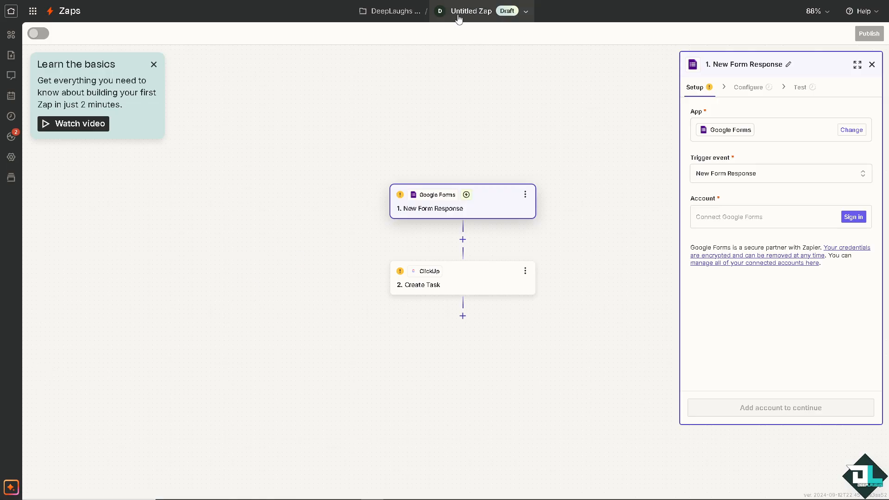
click(462, 14)
click(468, 37)
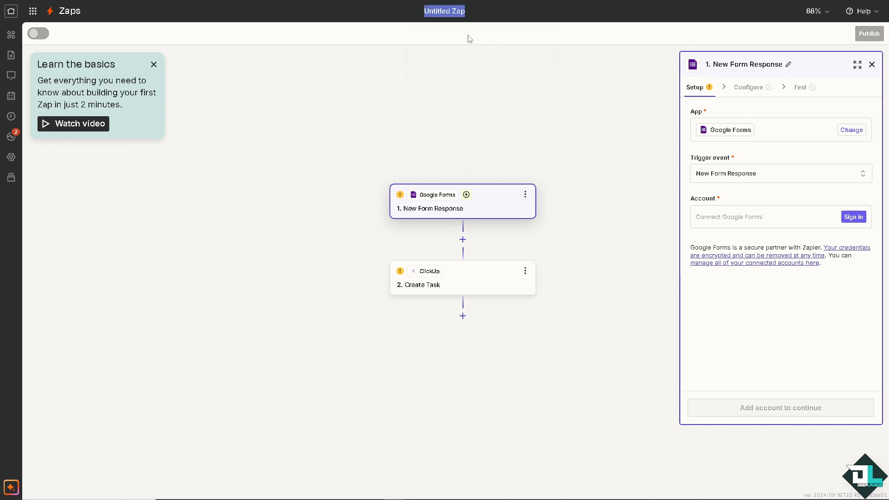
text(How To Add ClickUp tasks from new Google Forms responses)
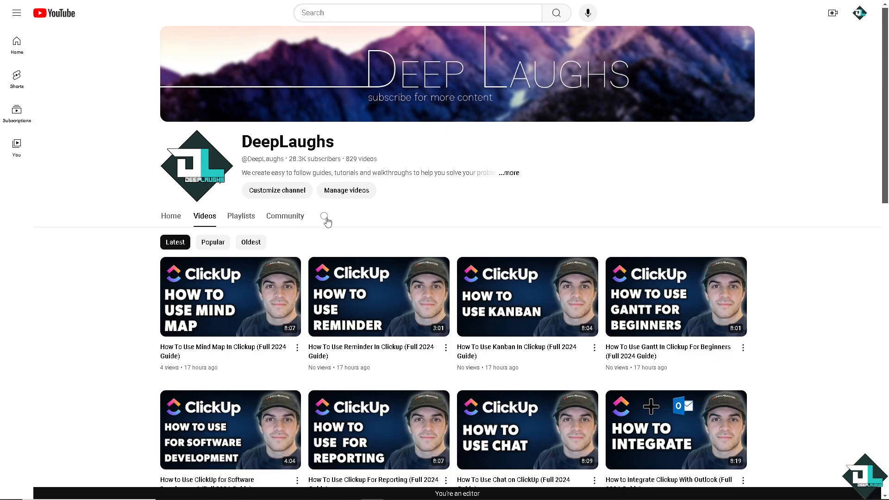
- Search the DeepLaughs YouTube channel for "Zapier" and view the channel's About details
click(325, 216)
text(Zapier)
key(Return)
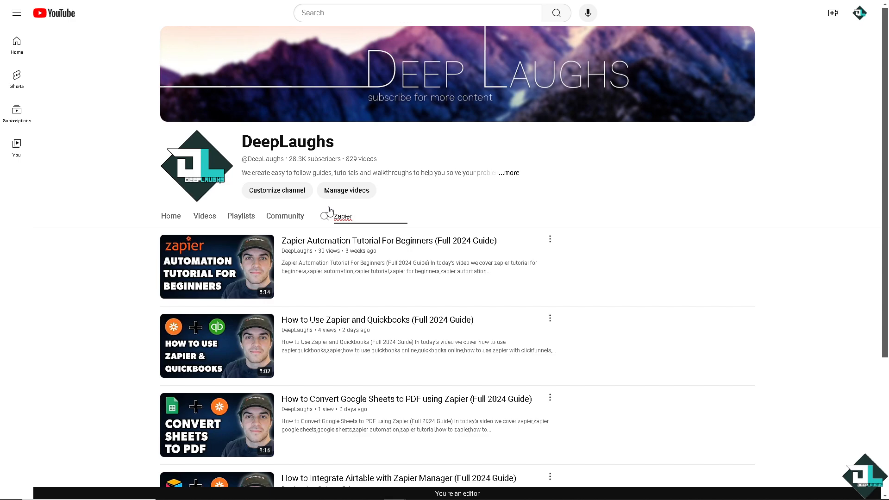
click(511, 174)
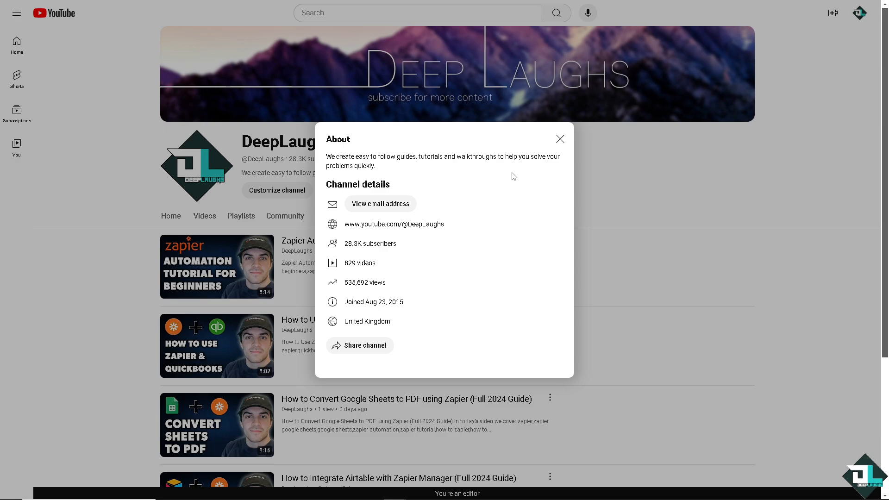
click(560, 139)
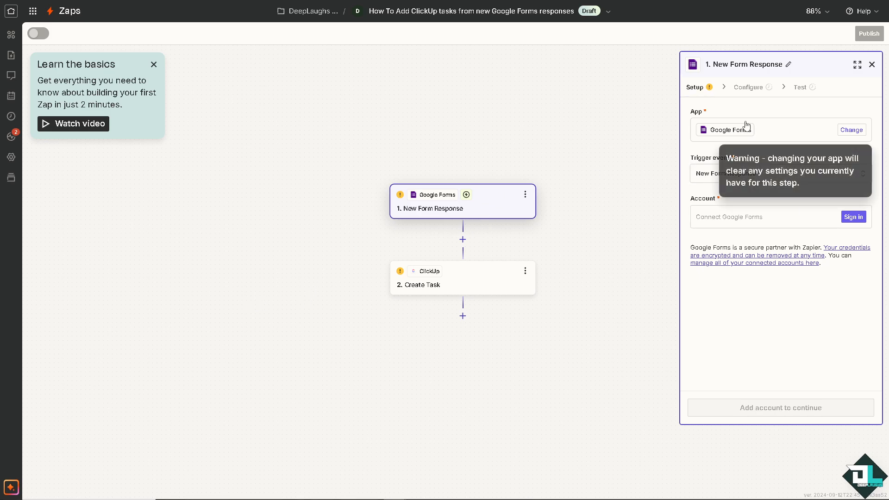
- In the Zap, set the Google Forms trigger event to New Form Response and connect the Google account, allowing Zapier access
click(735, 178)
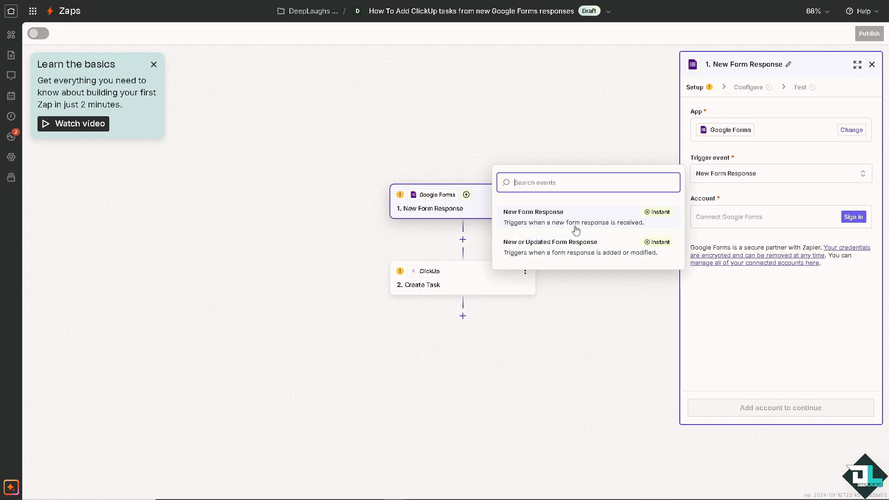
click(617, 225)
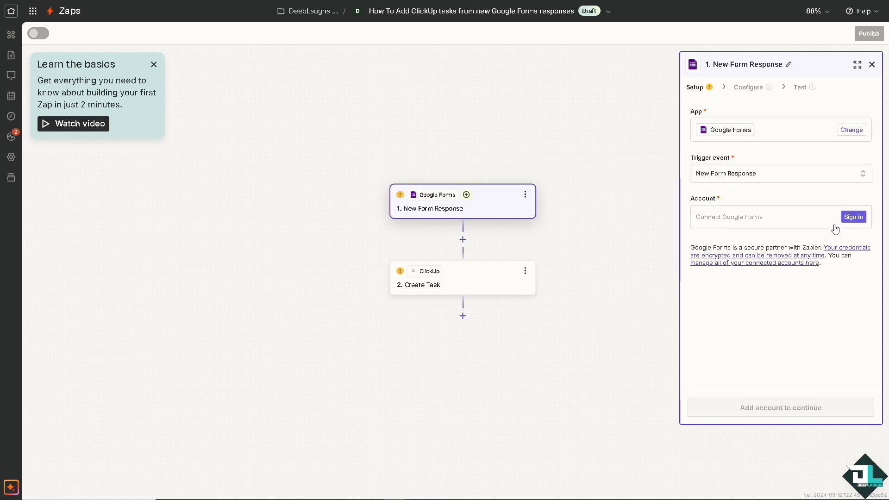
click(853, 217)
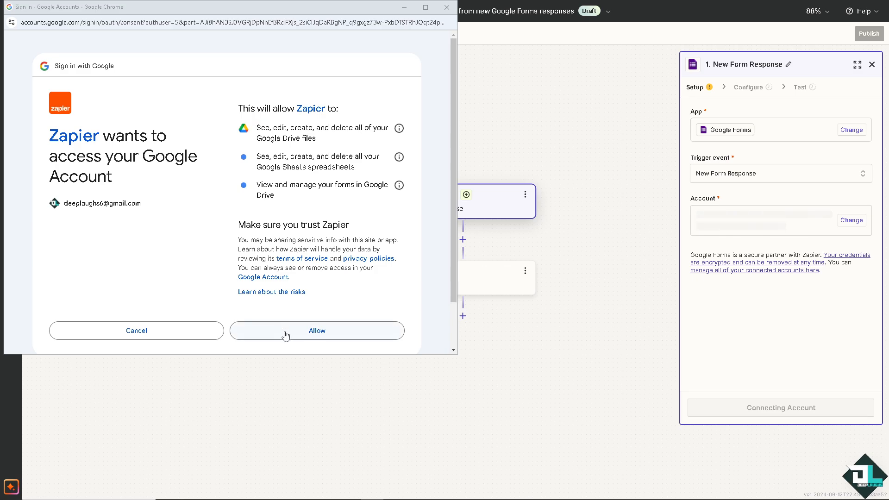
click(286, 334)
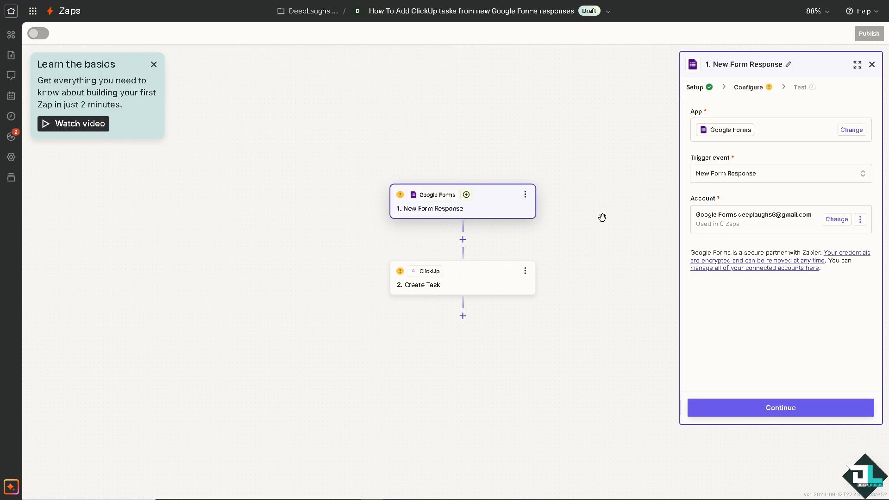
- Configure the New Form Response trigger to use the Contact Information form
click(732, 409)
click(762, 127)
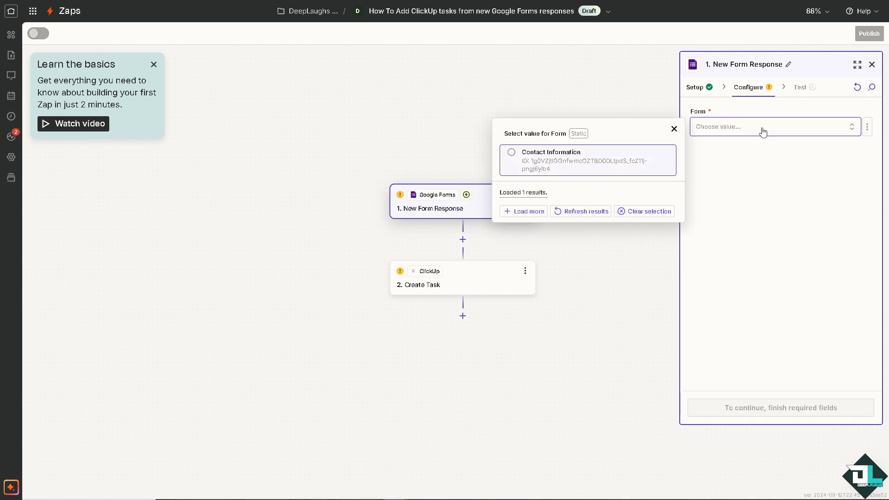
click(511, 152)
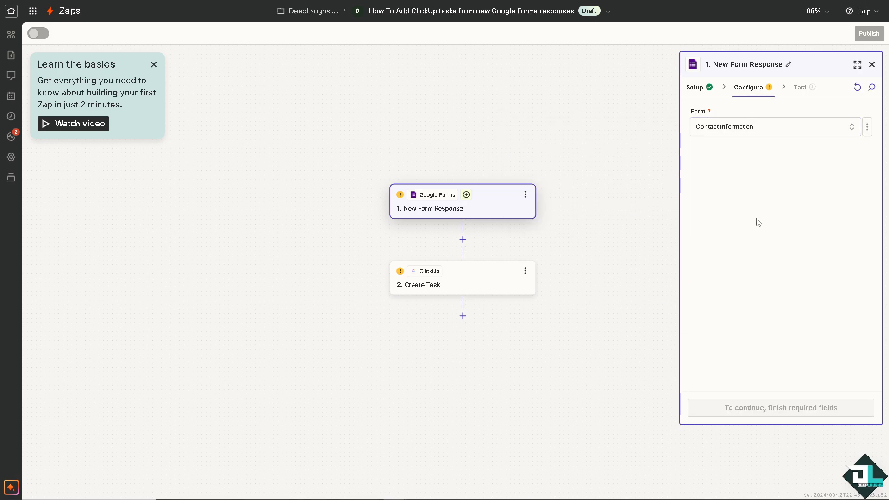
click(738, 410)
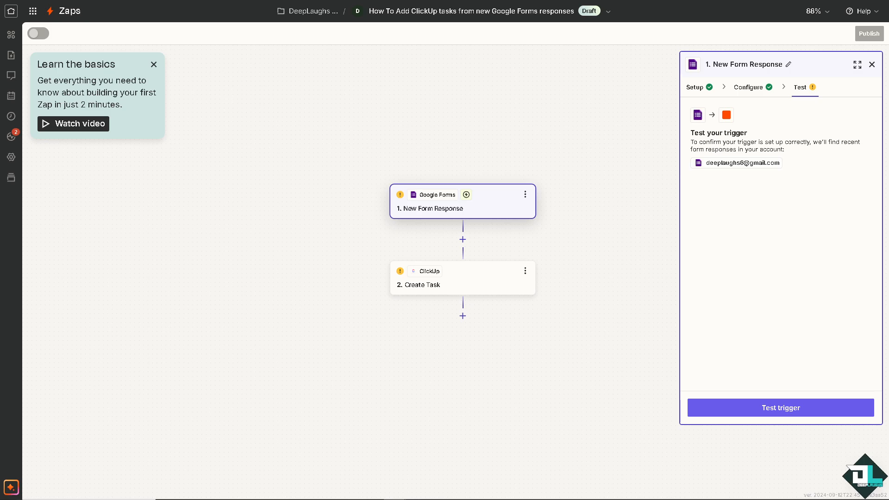
- Test the trigger, view the Form Response A record and continue with it to the ClickUp action
click(751, 409)
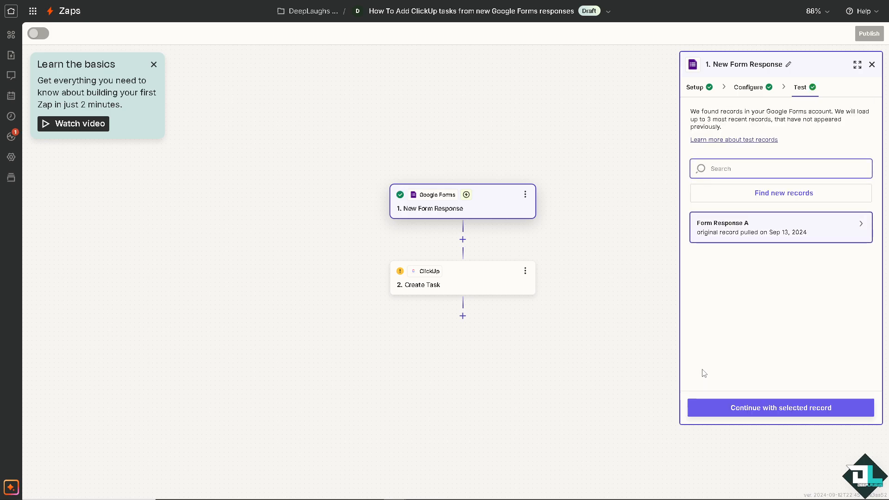
click(721, 225)
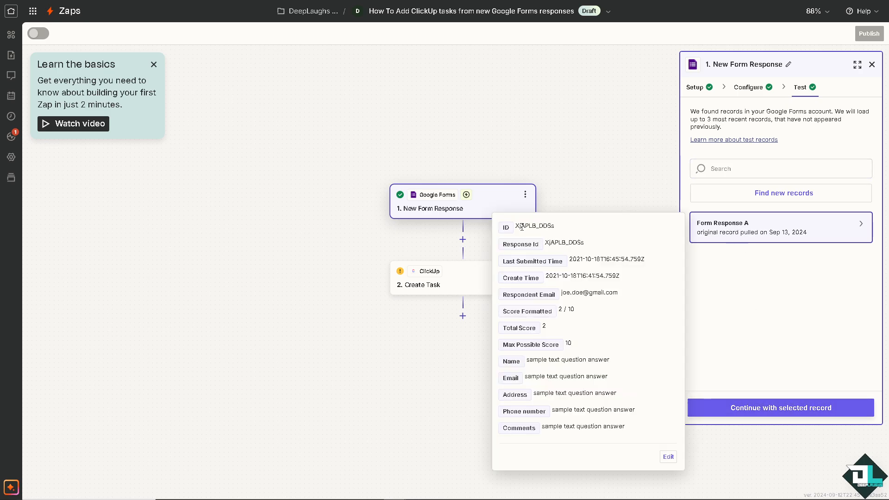
click(746, 406)
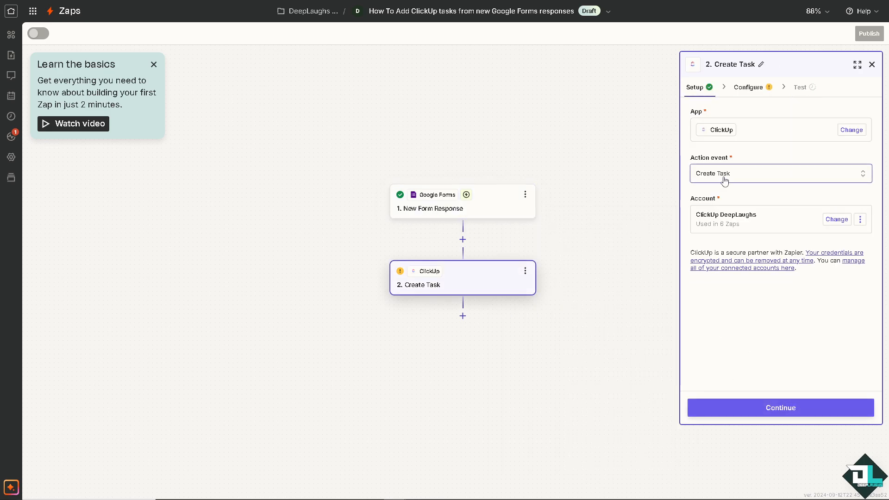
- Change the ClickUp action event to Create List and set its workspace to DeepLaughs's How-To Tutorials
click(725, 180)
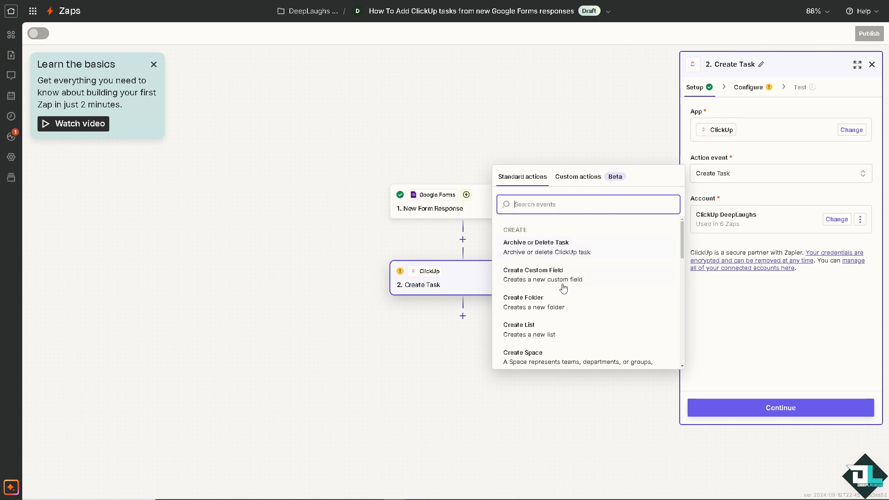
click(544, 331)
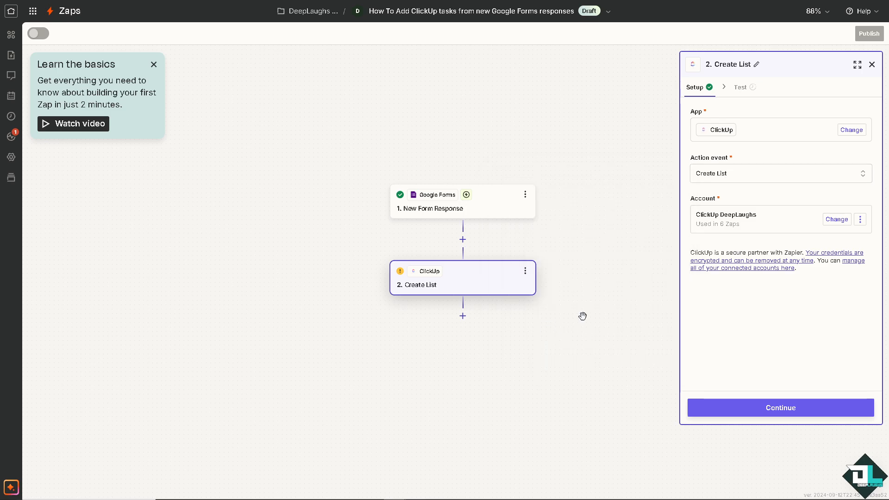
click(733, 412)
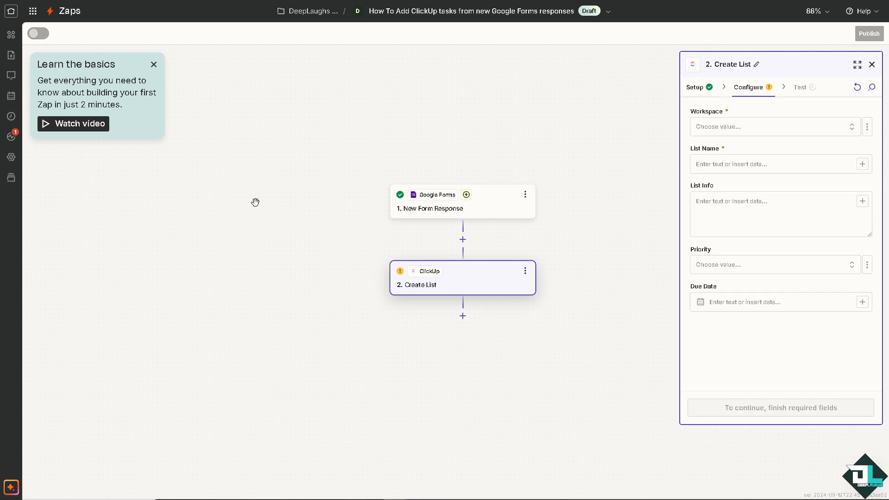
click(729, 132)
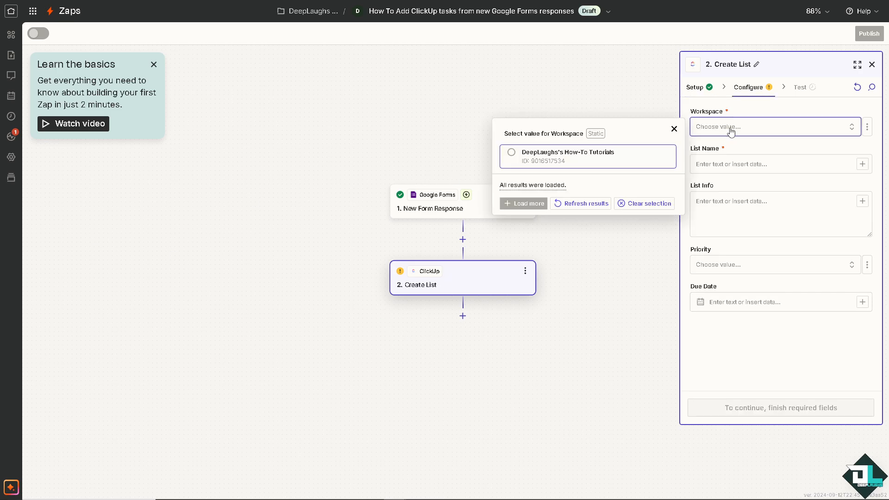
click(509, 153)
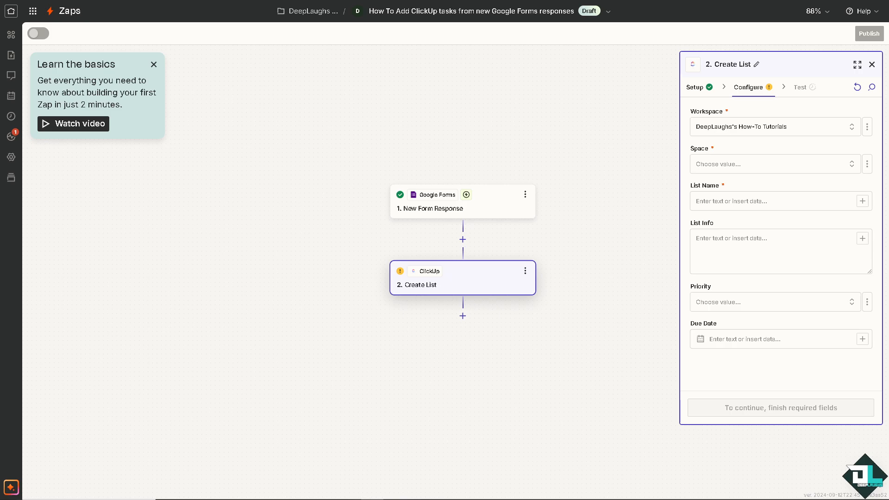
- Set the Create List action's space to DeepLaughs and folder to Projects, leaving the template empty
click(727, 167)
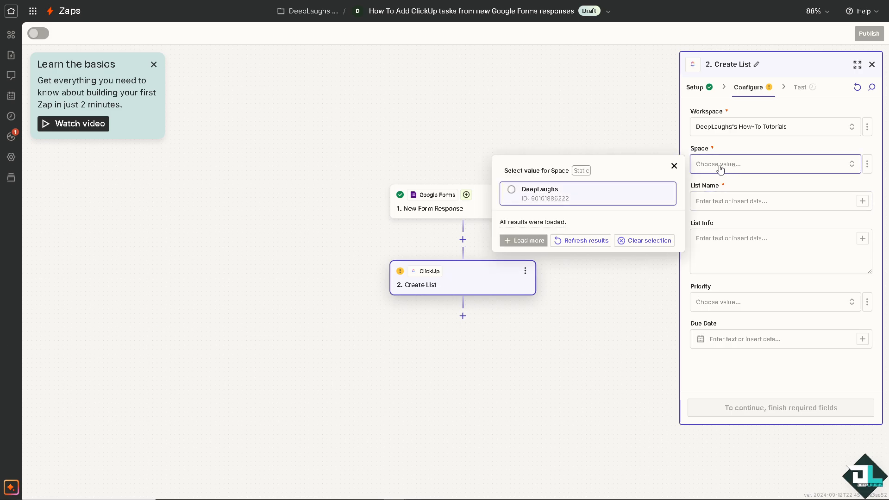
click(524, 192)
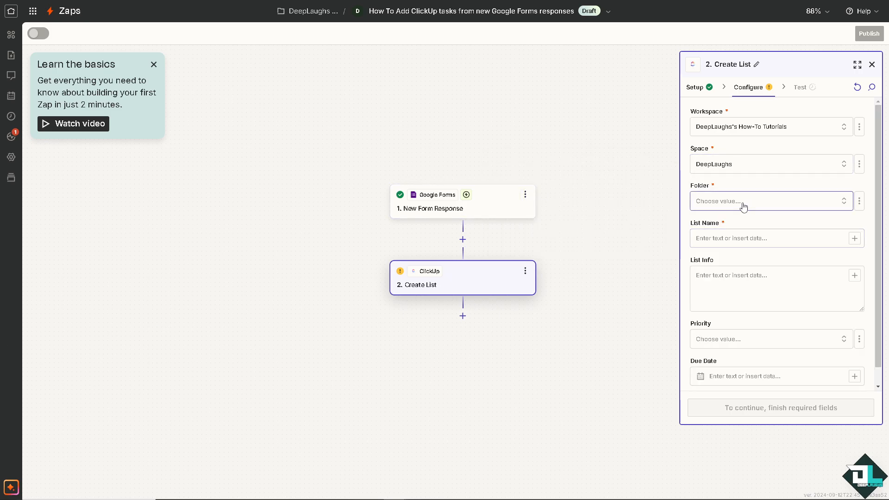
click(743, 201)
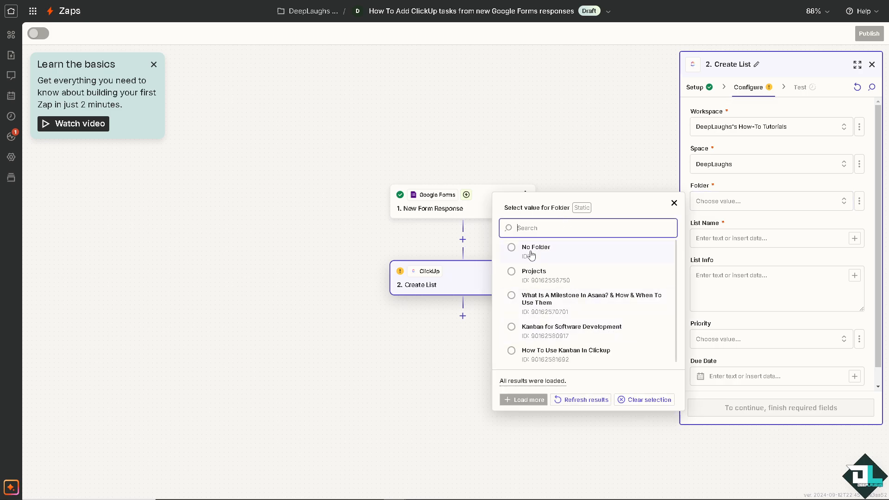
click(512, 272)
click(744, 239)
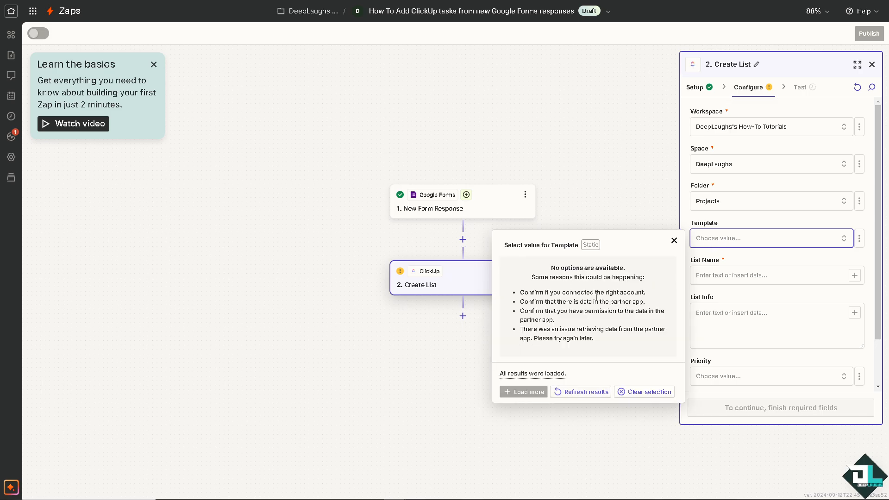
click(674, 241)
- Enter "How To Add ClickUp tasks from new Google Forms responses" as both the list name and the list info
click(727, 276)
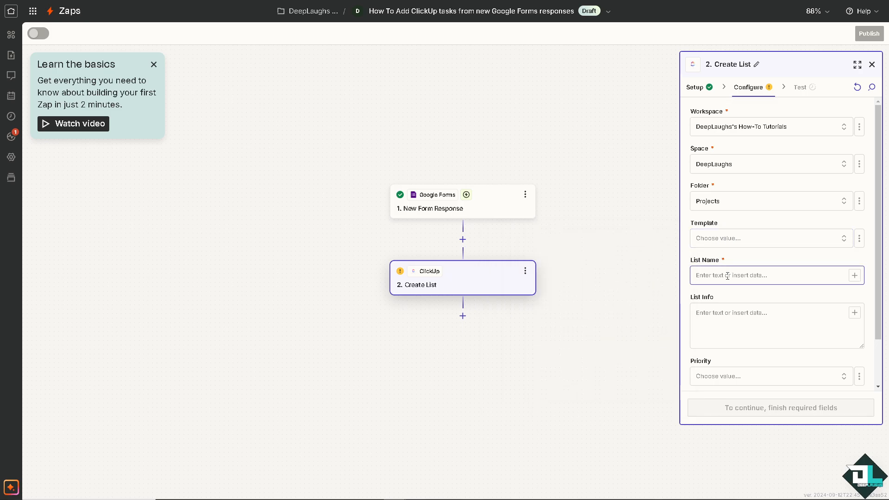
text(How To Add ClickUp tasks from new Google Forms responses)
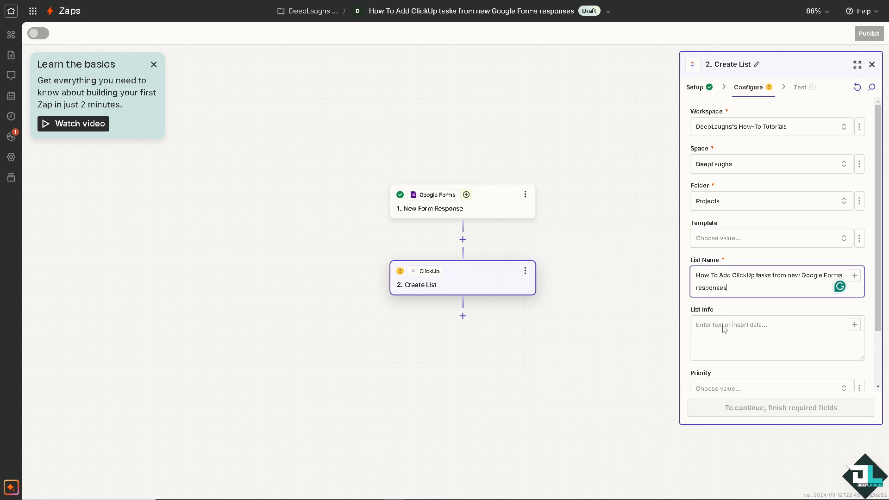
click(724, 328)
text(How To Add ClickUp tasks from new Google Forms responses)
- Set the new list's priority to Normal and leave its due date empty
scroll(741, 324, down, 2)
click(739, 323)
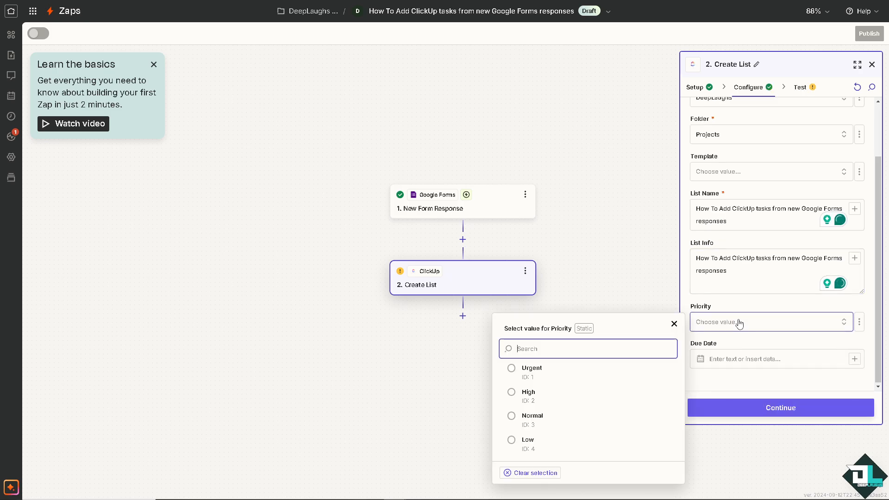
click(532, 415)
click(746, 359)
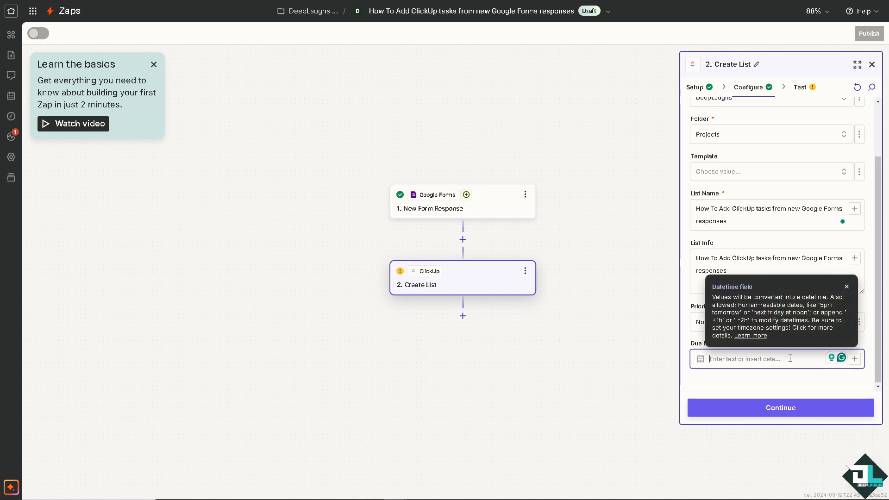
- Continue to the Create List test, send the test list to ClickUp and publish the Zap
click(759, 407)
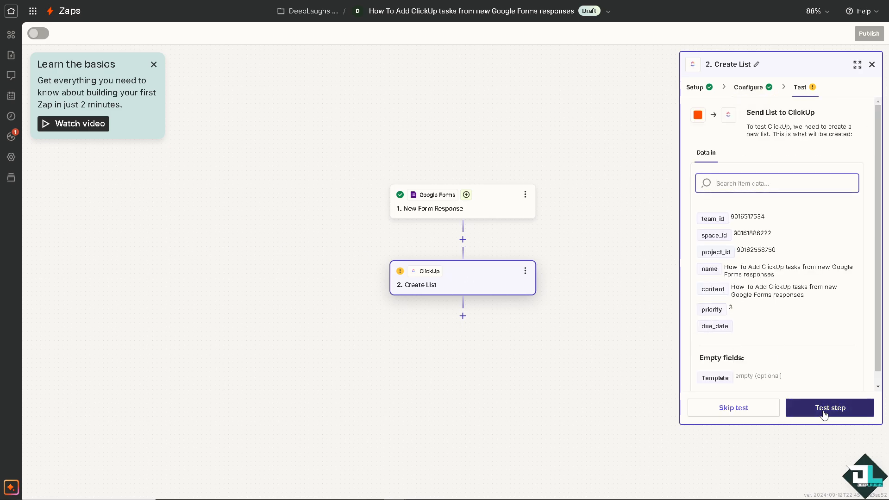
click(755, 409)
click(826, 412)
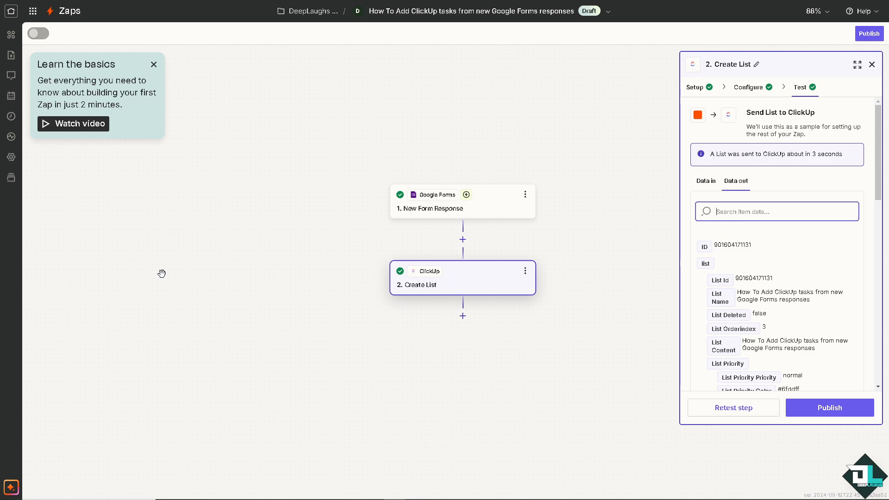
click(826, 408)
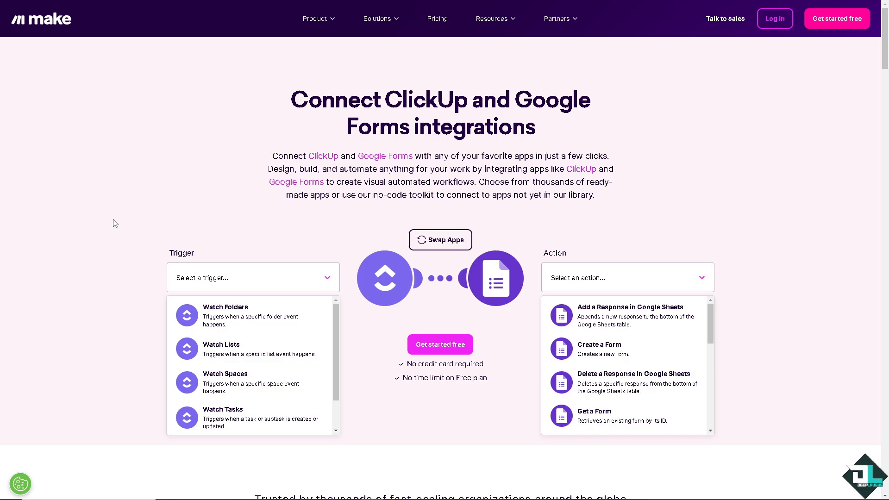
- On Make's ClickUp and Google Forms integration page, choose the Watch Folders trigger and the Create a Form action
click(231, 326)
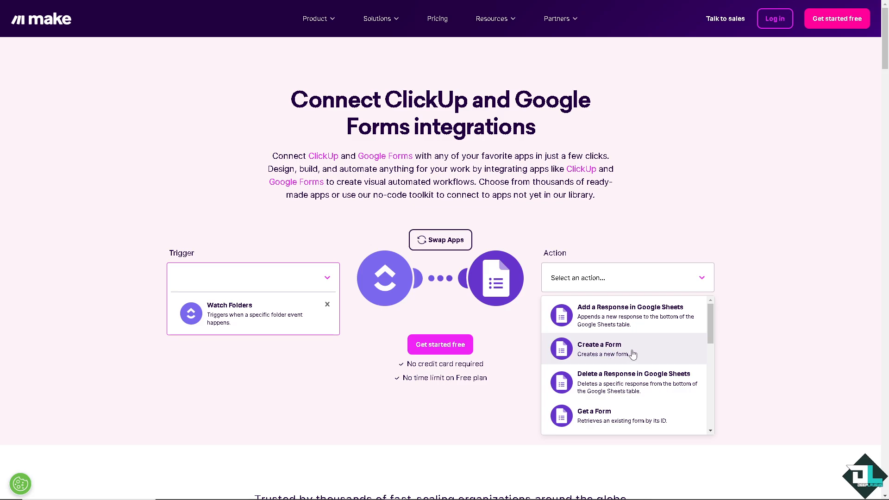
click(602, 351)
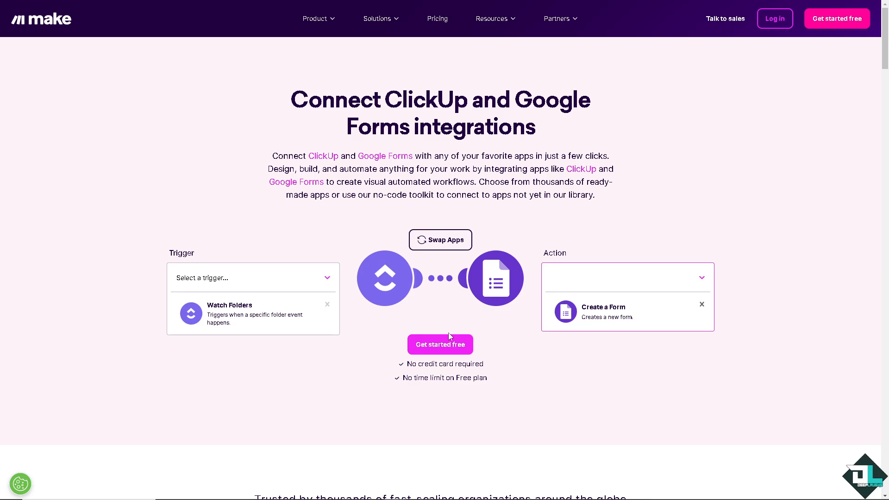
- Swap the trigger and action apps on the integration page and go to the Make login
click(445, 244)
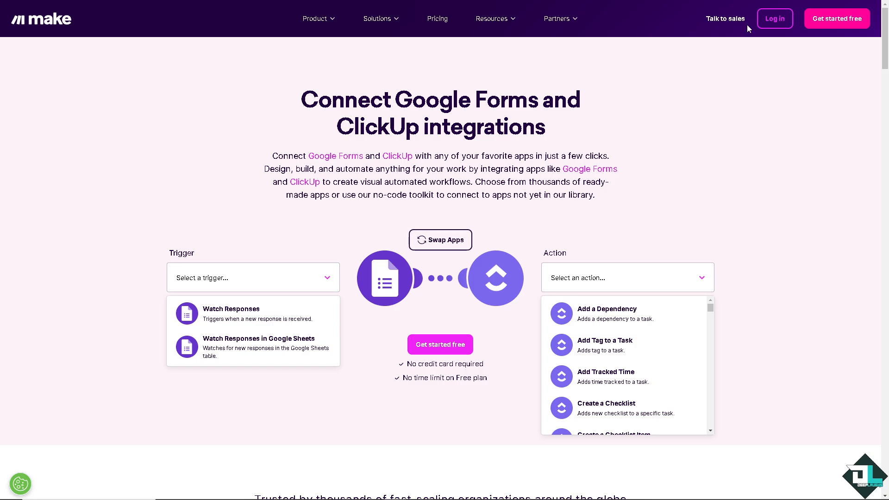
click(774, 19)
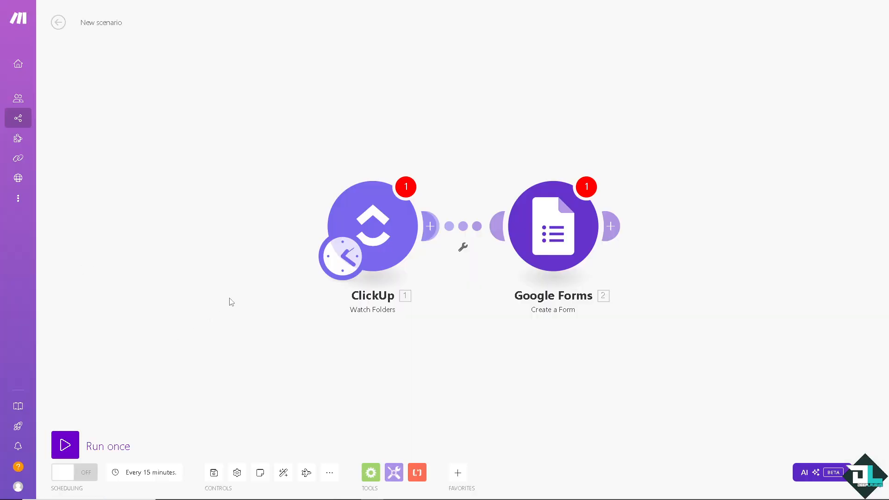
- Try running the new scenario once, and assign My Folders webhook to the ClickUp Watch Folders module
click(70, 446)
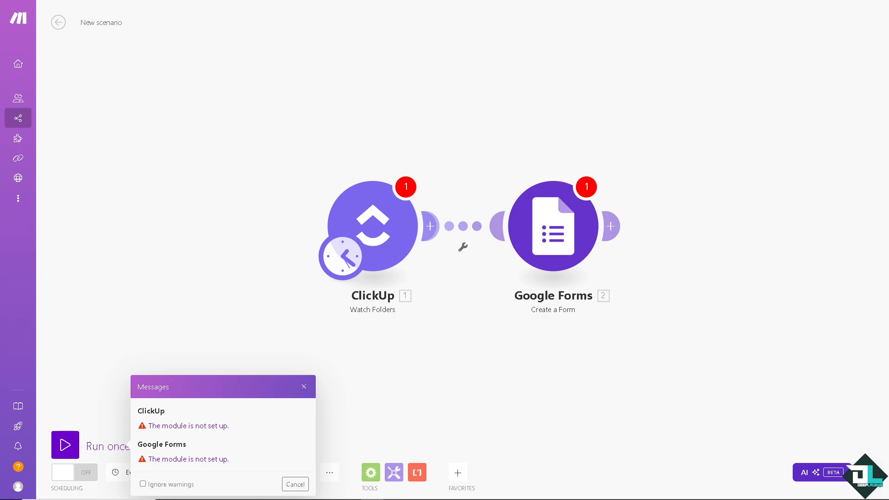
click(303, 387)
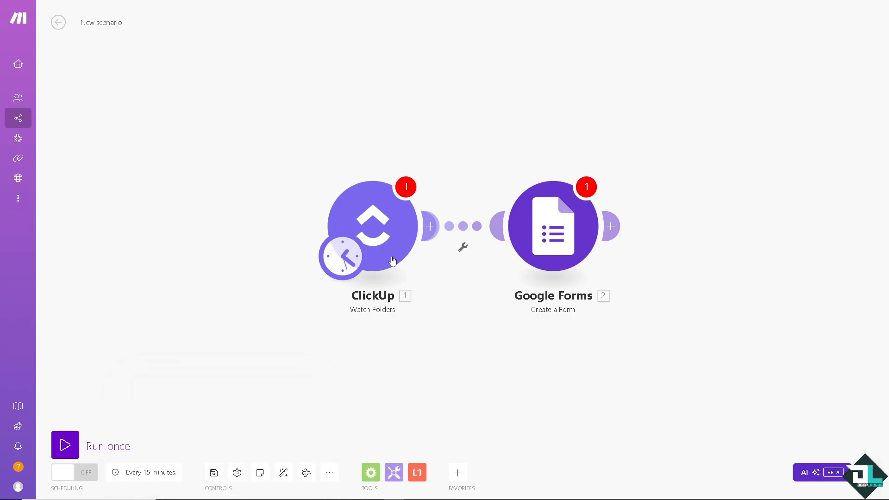
click(398, 226)
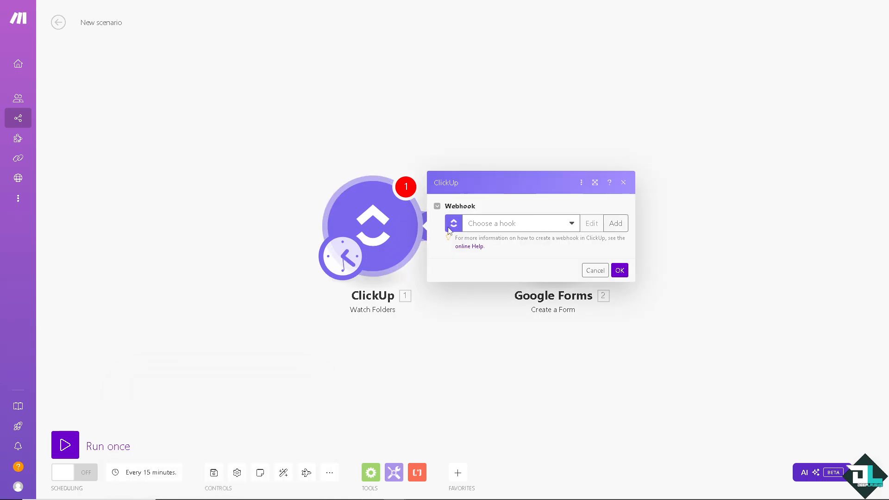
click(503, 229)
click(500, 239)
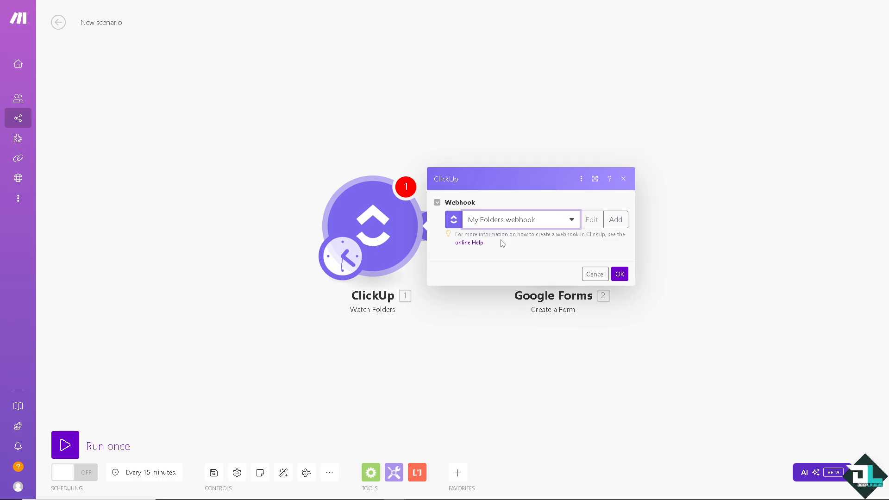
click(619, 284)
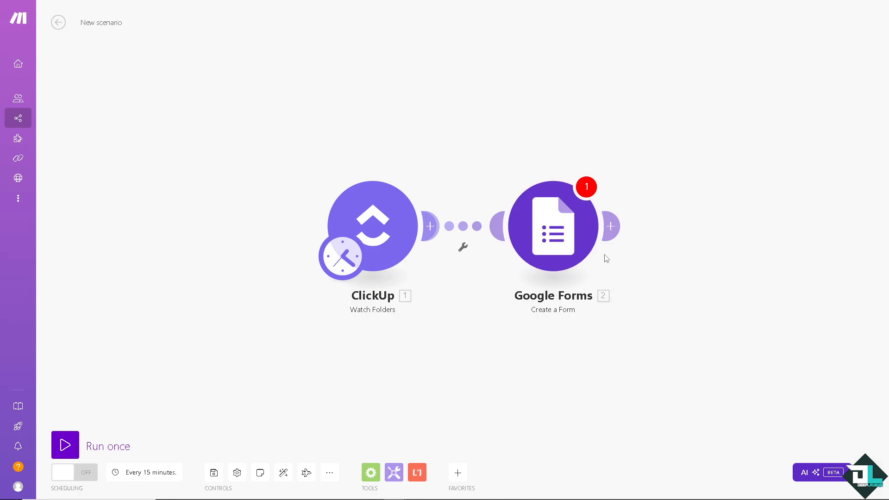
- Connect the Google Forms module through My Google connection and allow Make the updated Google account permissions
click(582, 242)
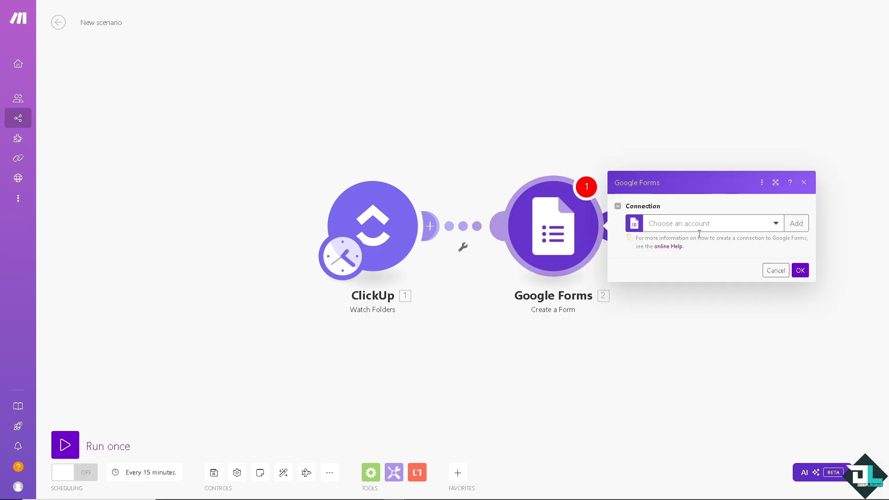
click(741, 228)
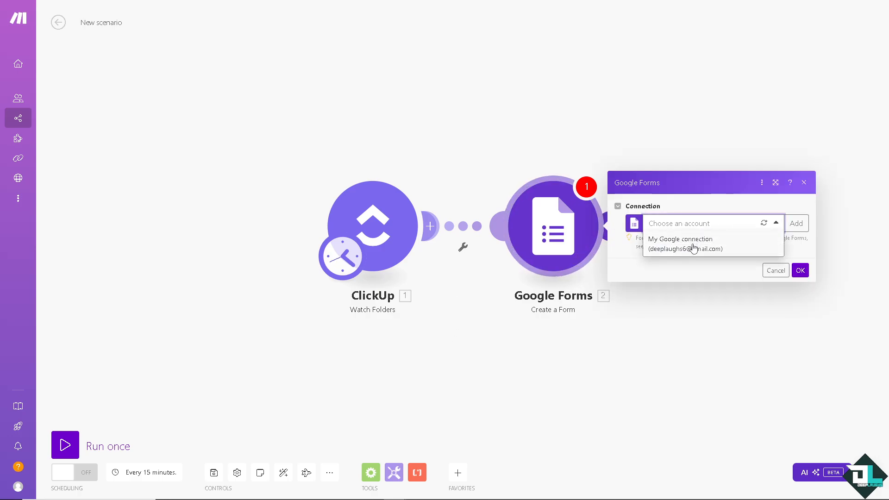
click(693, 249)
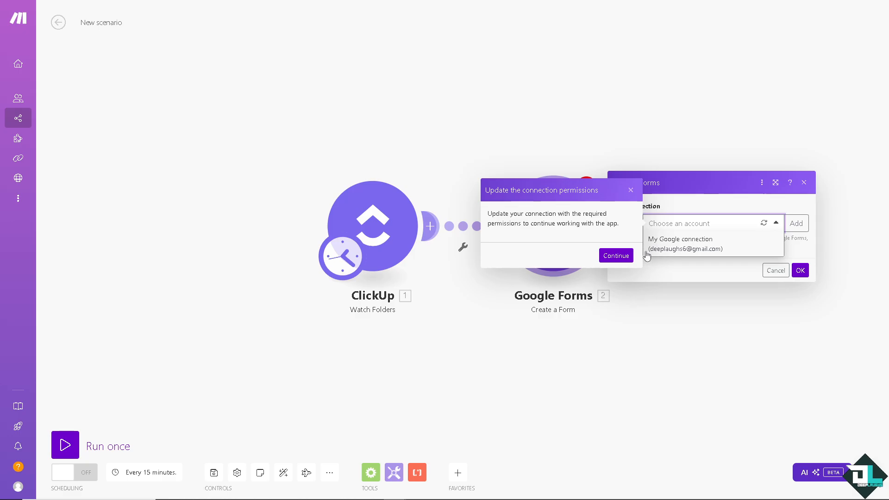
click(616, 255)
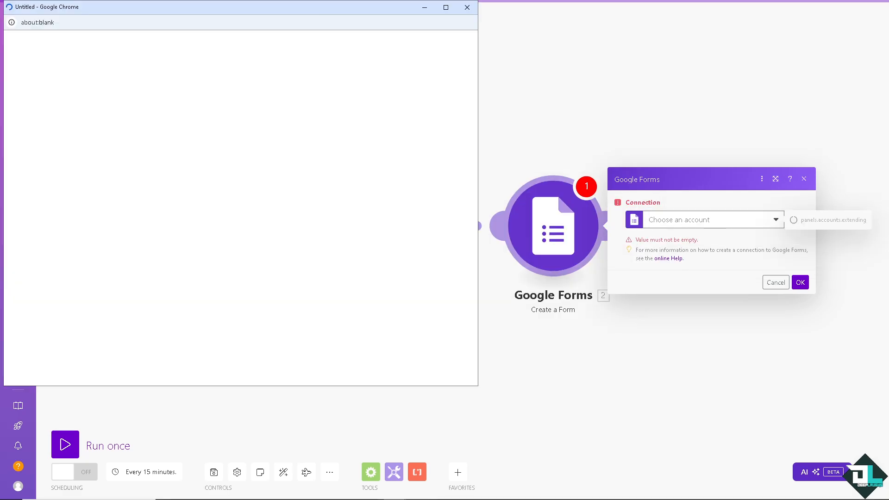
click(356, 264)
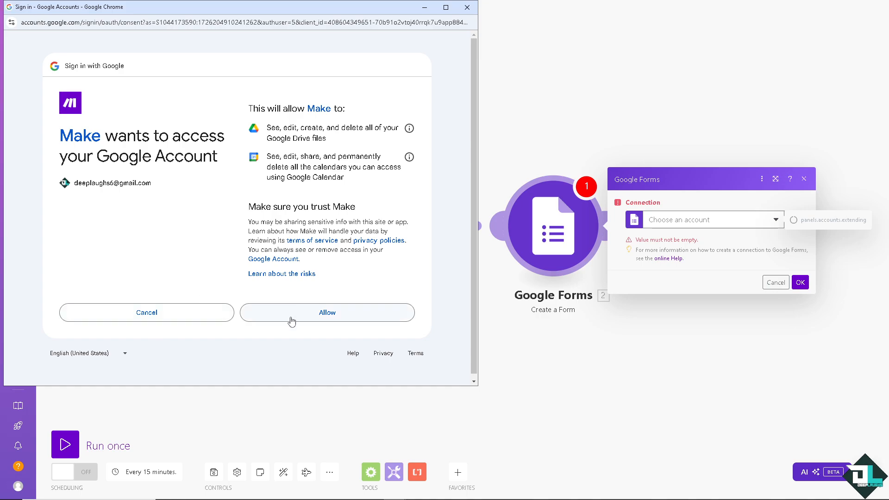
click(292, 320)
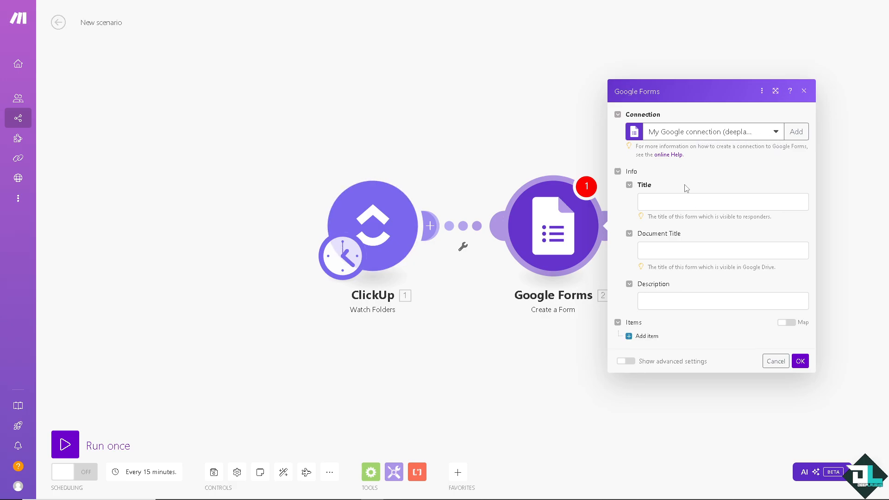
click(670, 202)
text(8 MINUTES)
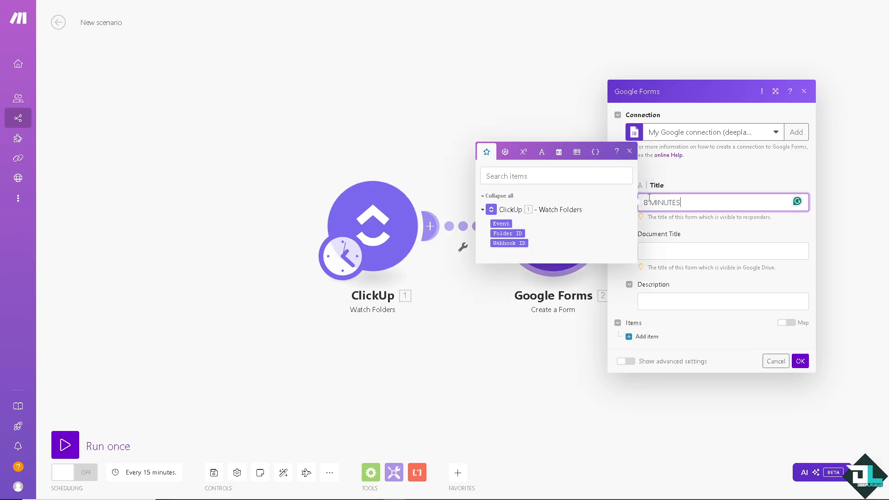
drag(711, 198, 400, 174)
key(BackSpace)
click(400, 174)
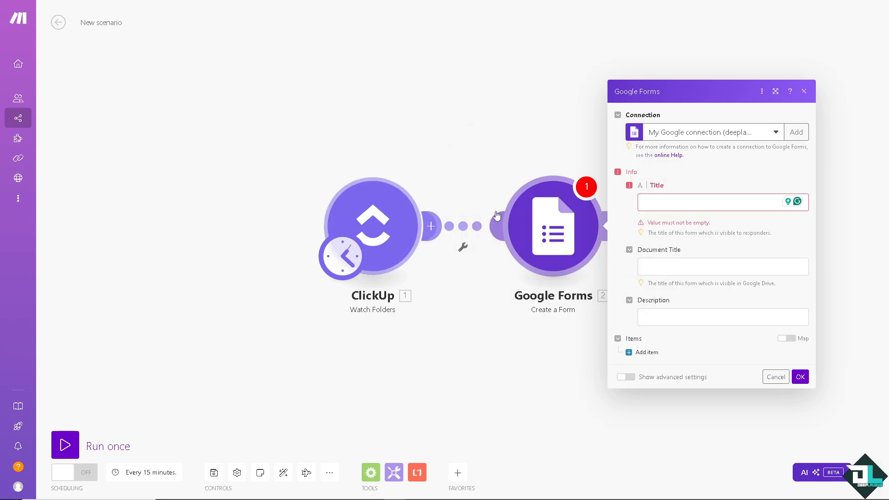
- Enter "How To Add ClickUp tasks from new Google Forms responses" as the form's title, document title and description, and save the module
click(688, 202)
text(How To Add ClickUp tasks from new Google Forms responses)
click(677, 254)
text(How To Add ClickUp tasks from new Google Forms responses)
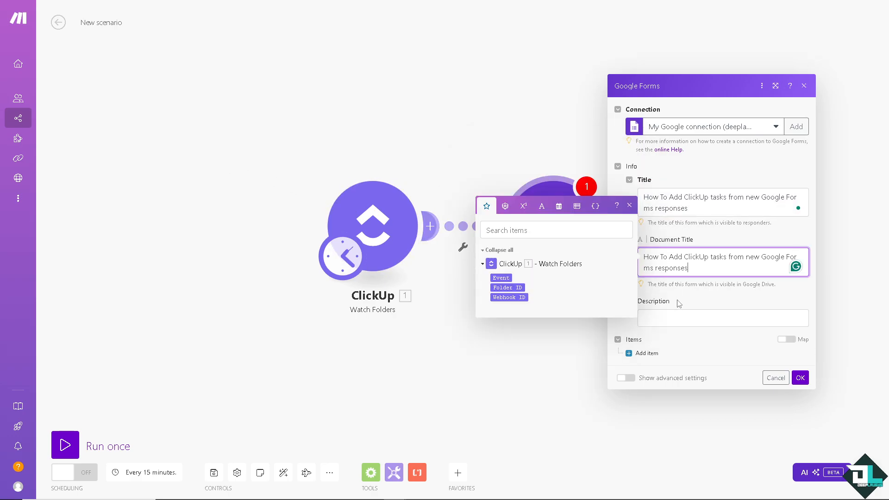
click(674, 318)
text(How To Add ClickUp tasks from new Google Forms responses)
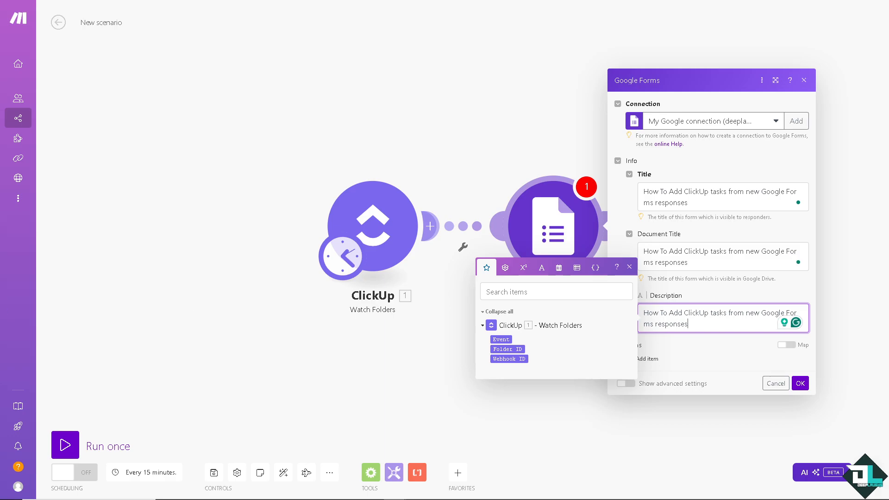
click(358, 271)
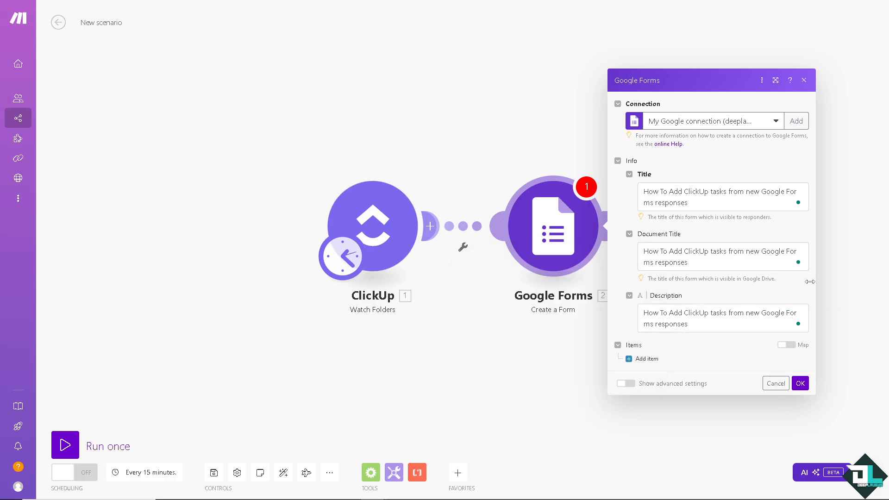
click(725, 348)
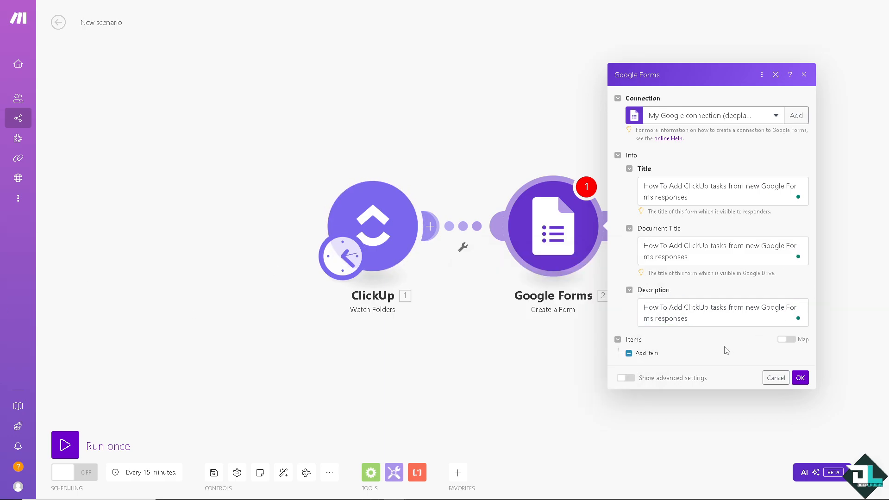
click(800, 378)
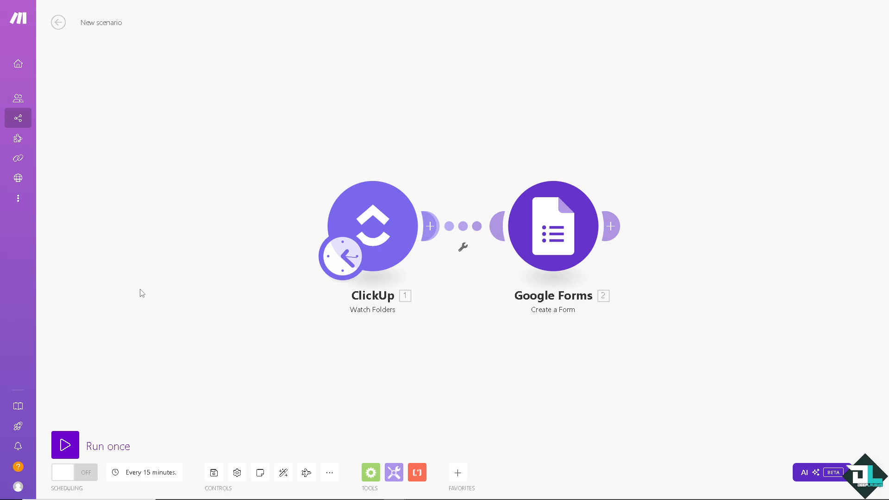
- Run the scenario once and rename it "How To Add ClickUp tasks from new Google Forms responses"
click(65, 444)
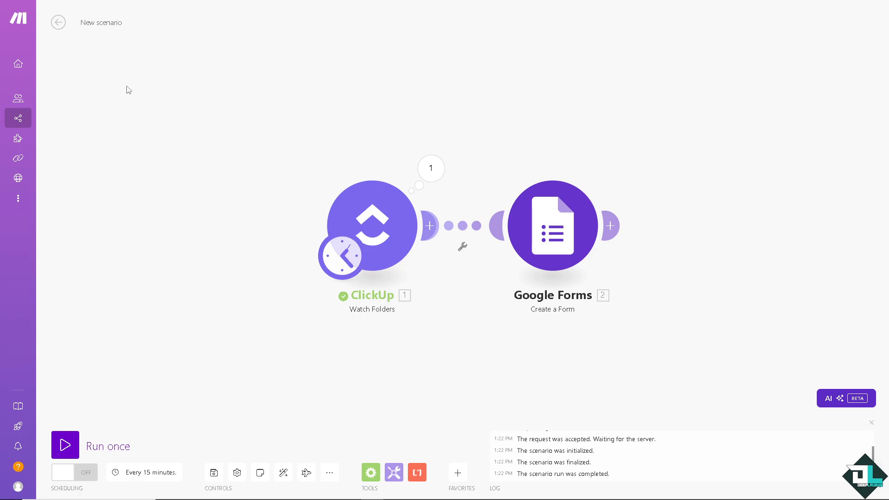
click(100, 23)
text(How To Add ClickUp tasks from new Google Forms responses)
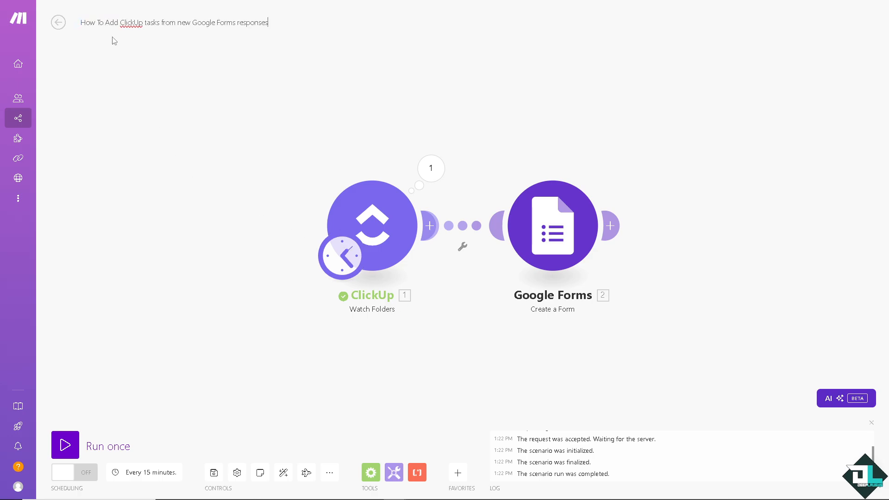
click(140, 111)
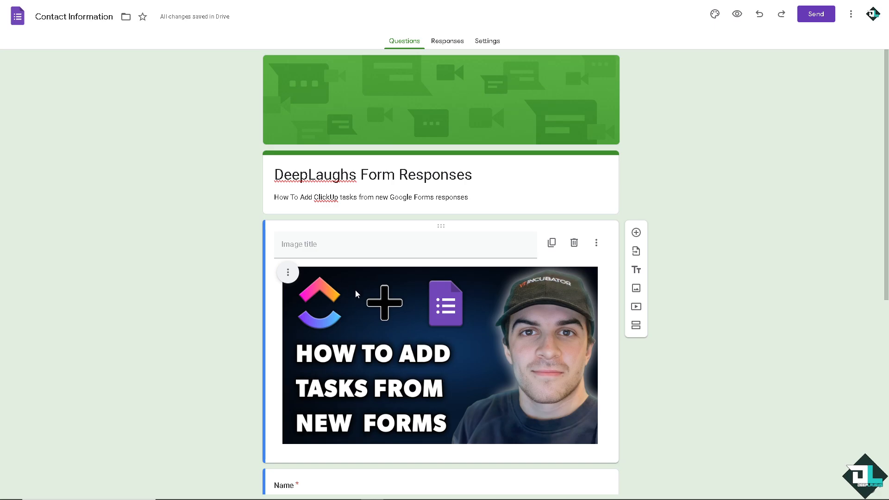
- Review the Contact Information form's questions in Google Forms and preview the image attached to the ClickUp task's comment
scroll(357, 293, down, 2)
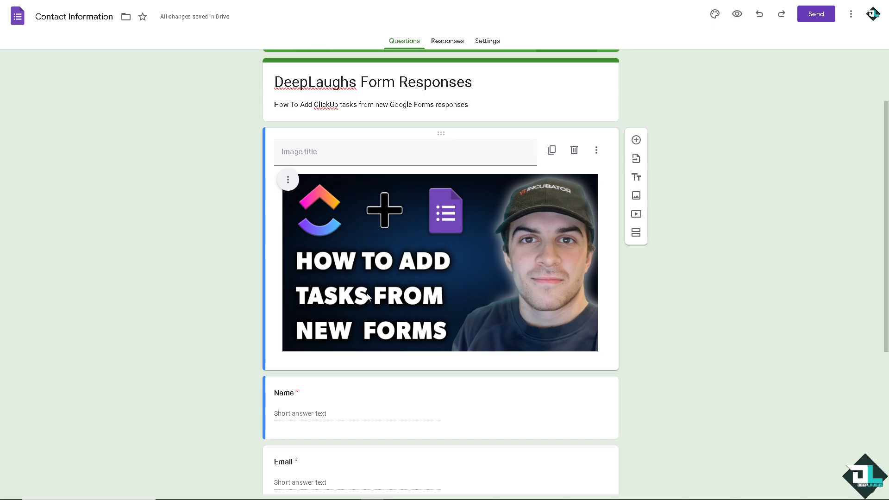
scroll(368, 297, down, 2)
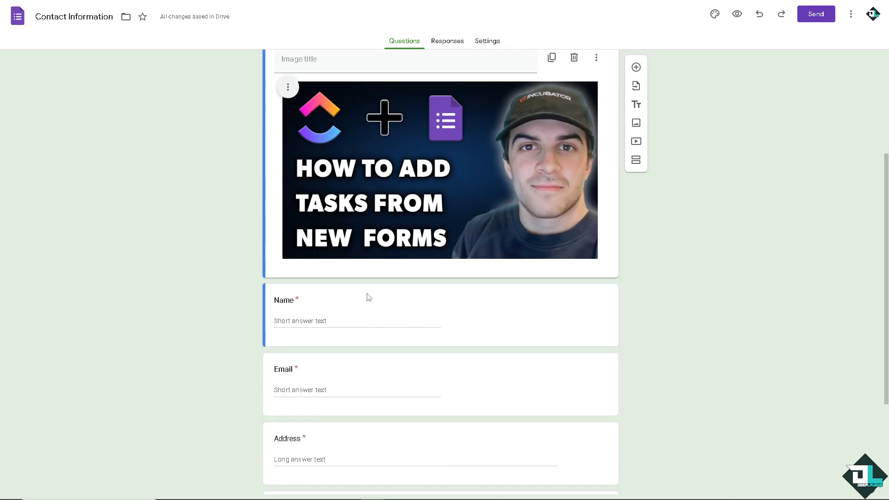
scroll(368, 296, down, 2)
scroll(338, 285, up, 6)
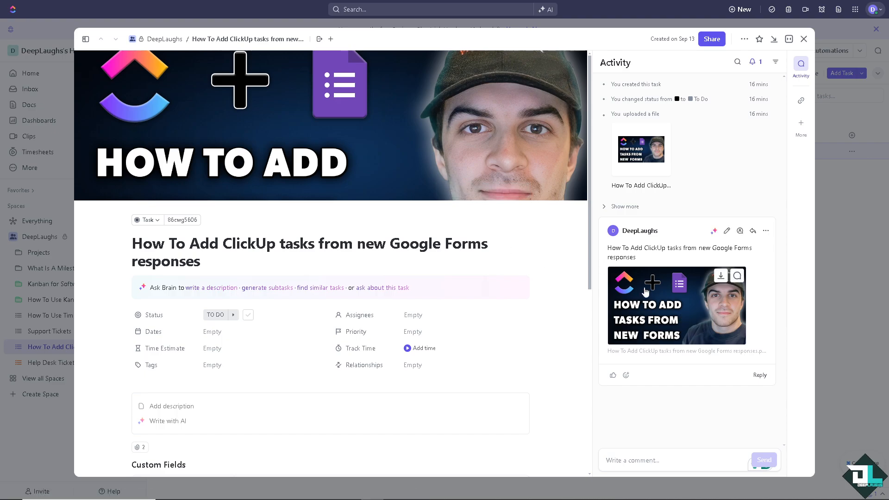
click(618, 277)
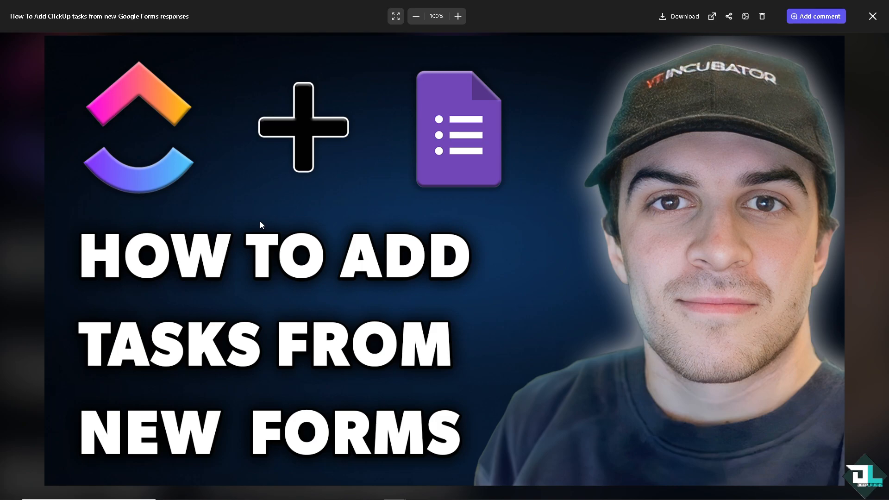